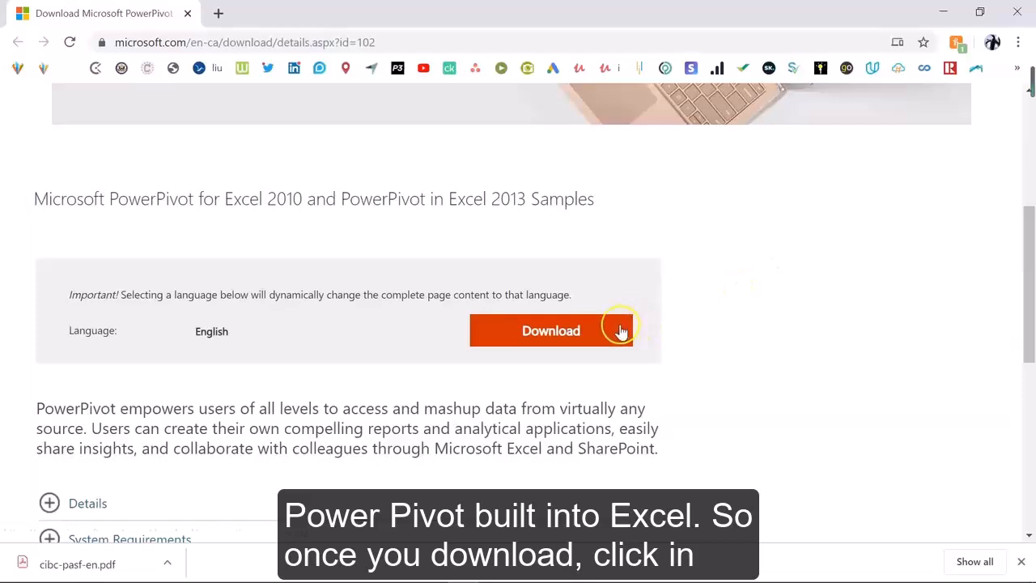
Switch to Excel and enable the COM add-in Microsoft Office PowerPivot for Excel 2013 in the program options.
{"action": "left_click", "coordinate": [942, 15]}
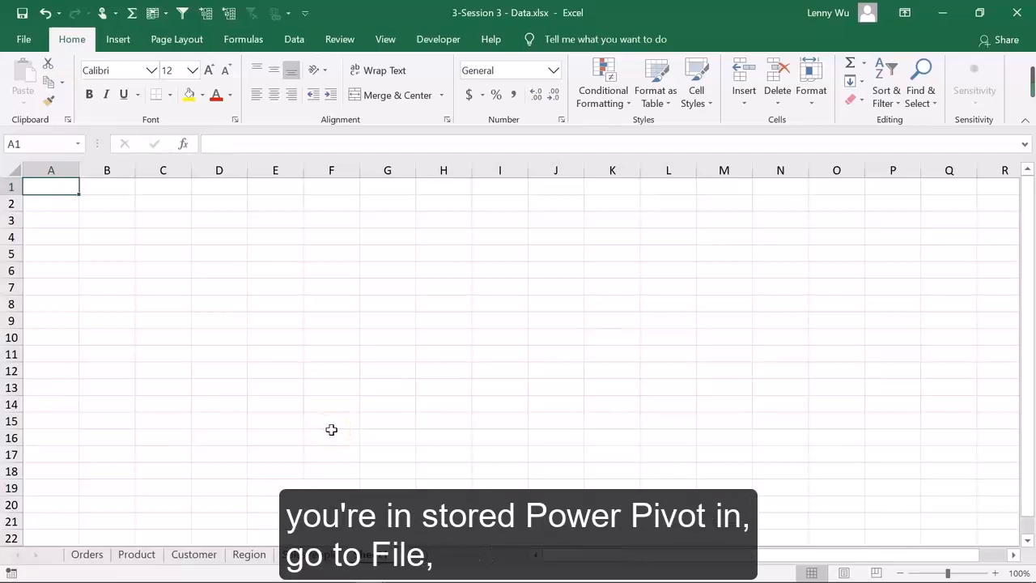
{"action": "left_click", "coordinate": [24, 44]}
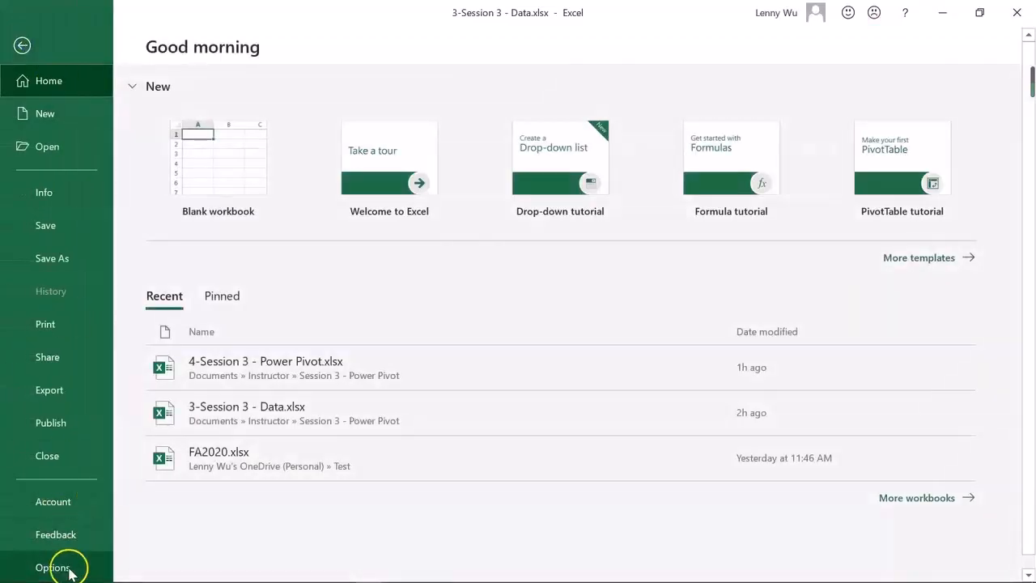
{"action": "left_click", "coordinate": [69, 570]}
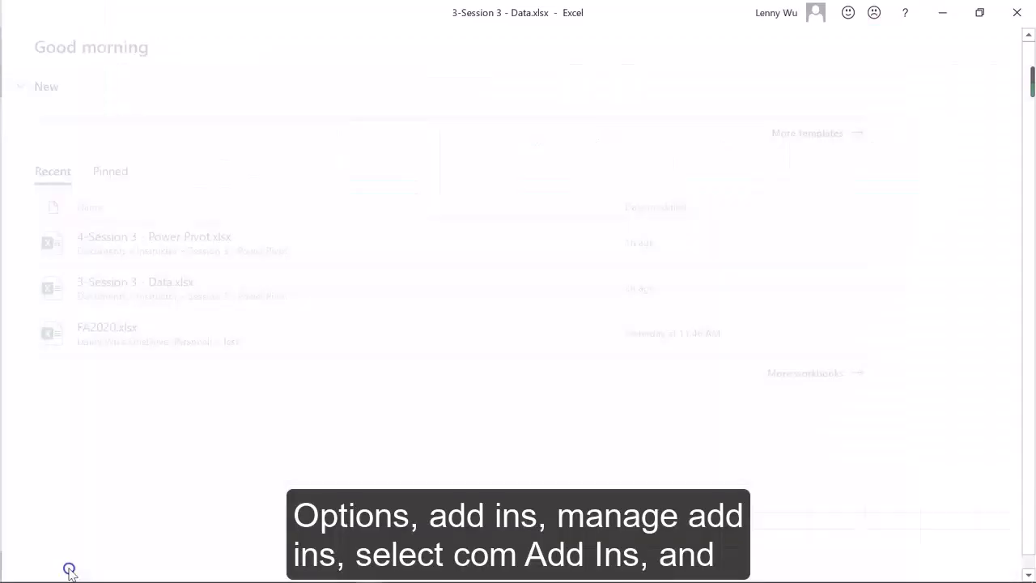
{"action": "left_click", "coordinate": [220, 261]}
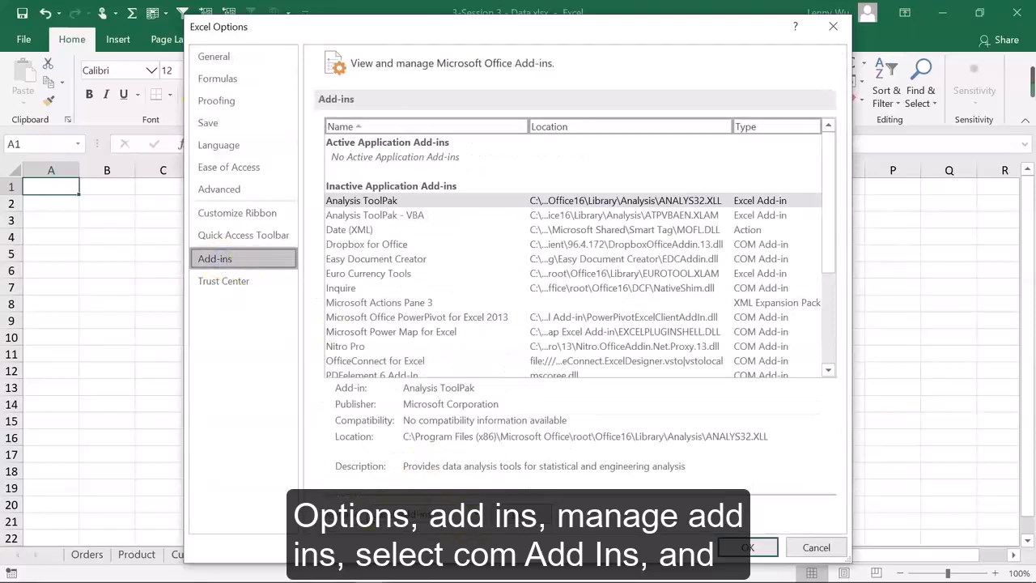
{"action": "left_click", "coordinate": [429, 514]}
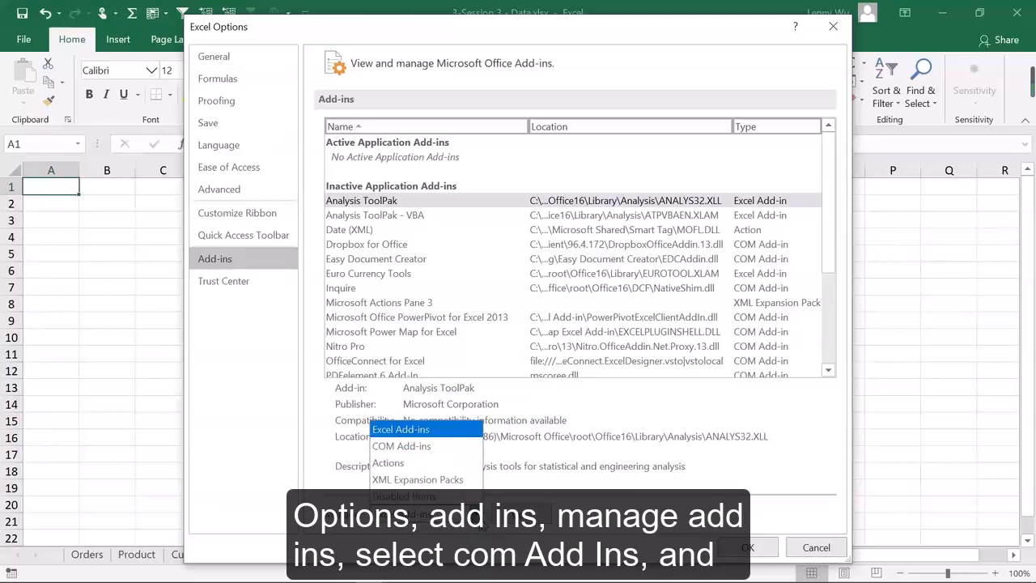
{"action": "left_click", "coordinate": [460, 446]}
{"action": "left_click", "coordinate": [526, 513]}
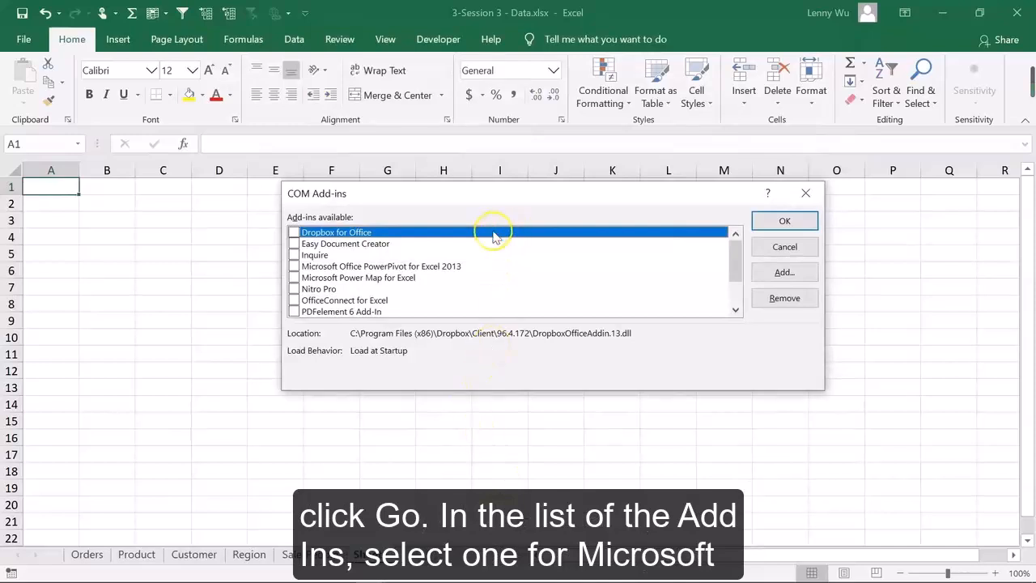
{"action": "left_click", "coordinate": [294, 266]}
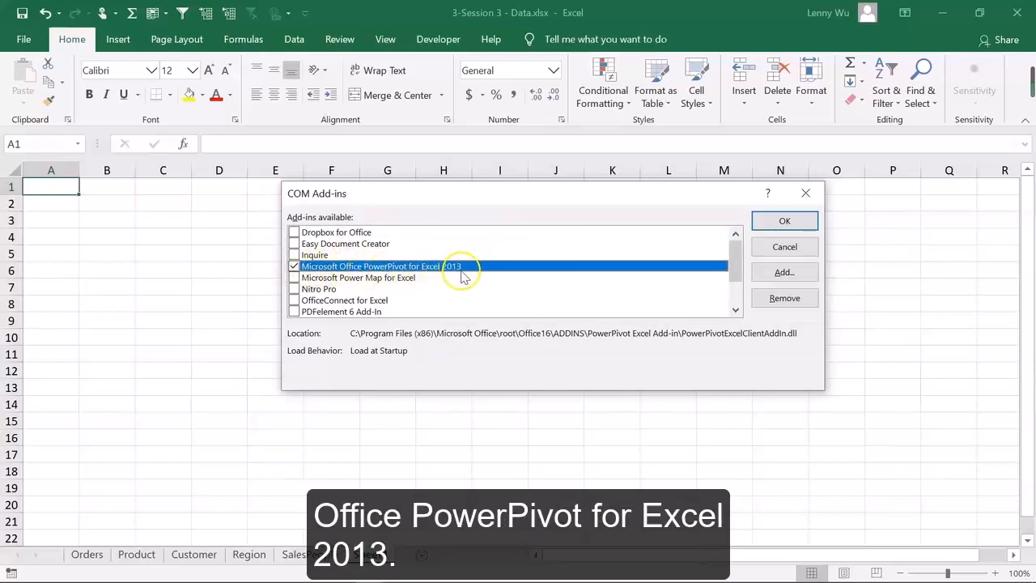
{"action": "left_click", "coordinate": [773, 221]}
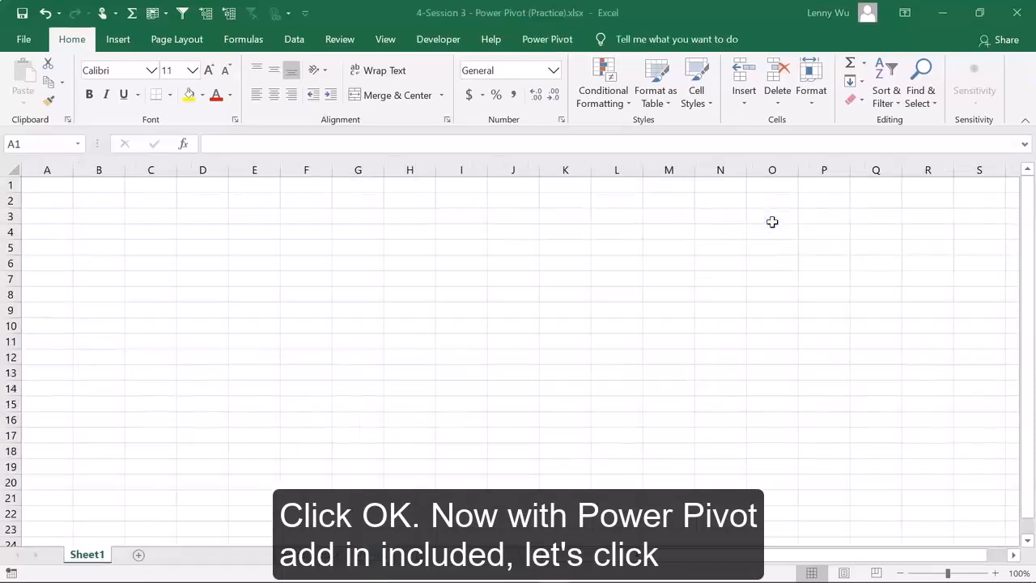
Open the Power Pivot data model management window for the practice workbook.
{"action": "left_click", "coordinate": [424, 363]}
{"action": "left_click", "coordinate": [557, 42]}
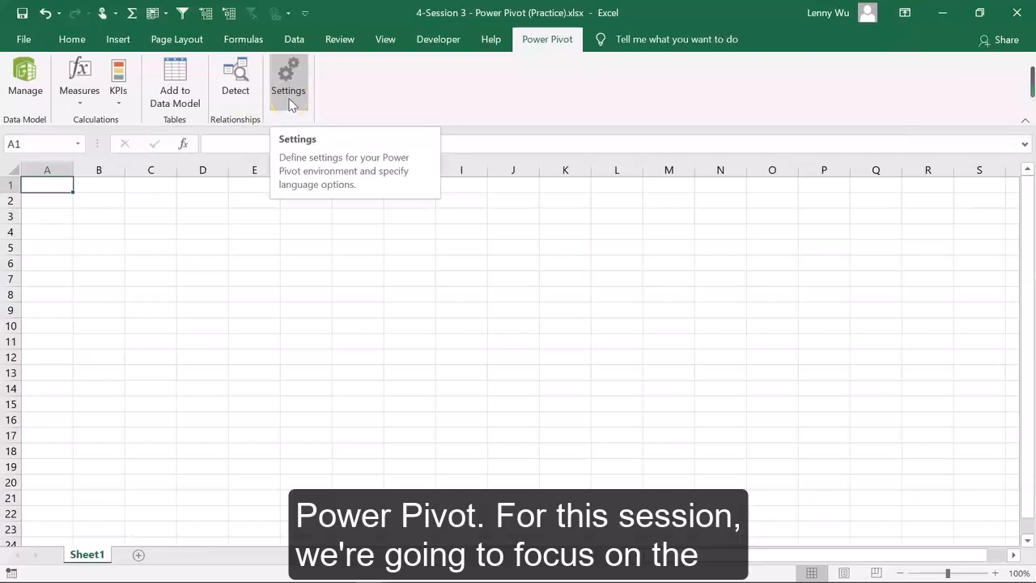
{"action": "left_click", "coordinate": [26, 90]}
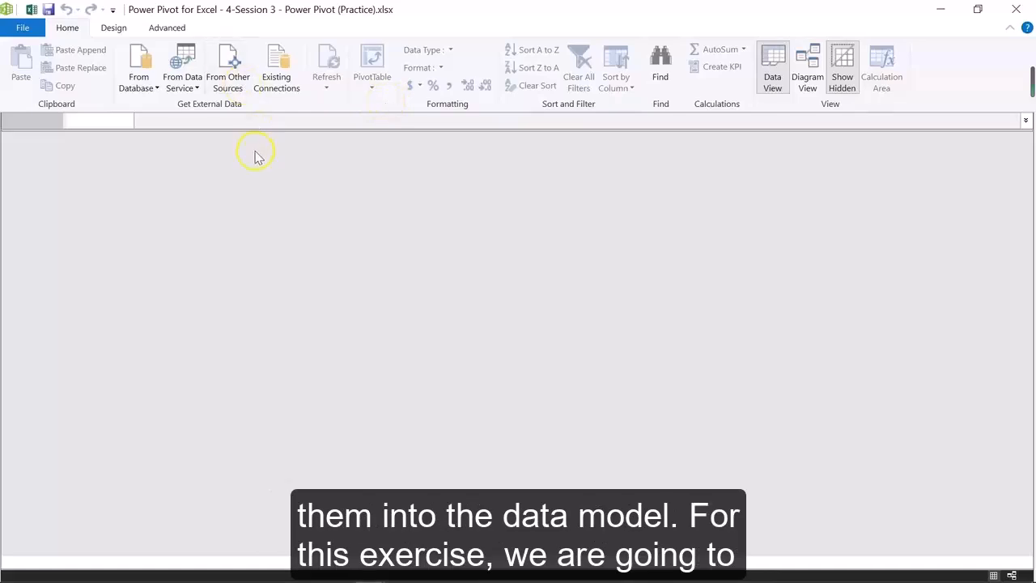
{"action": "left_click", "coordinate": [228, 81]}
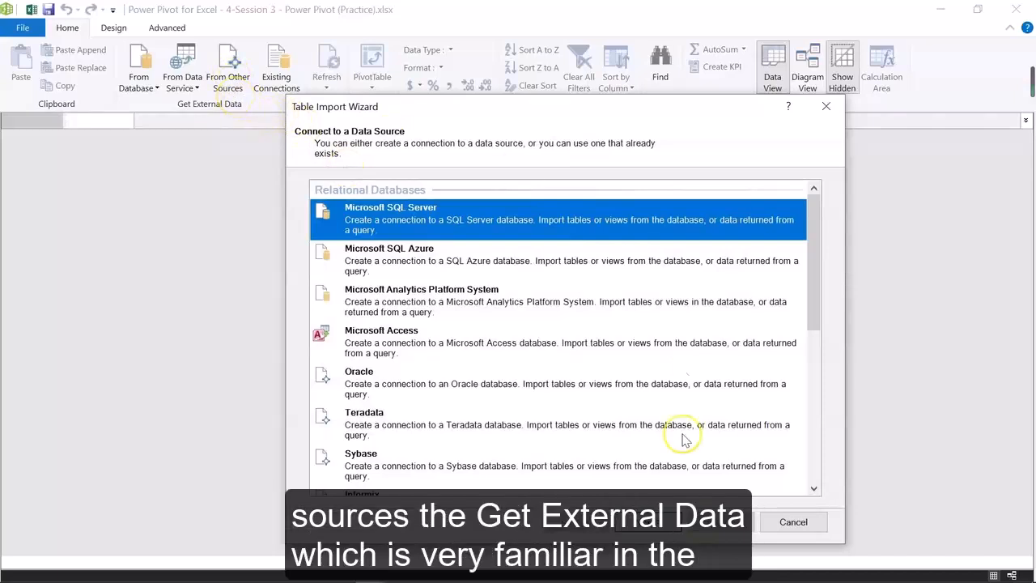
{"action": "left_click", "coordinate": [777, 523]}
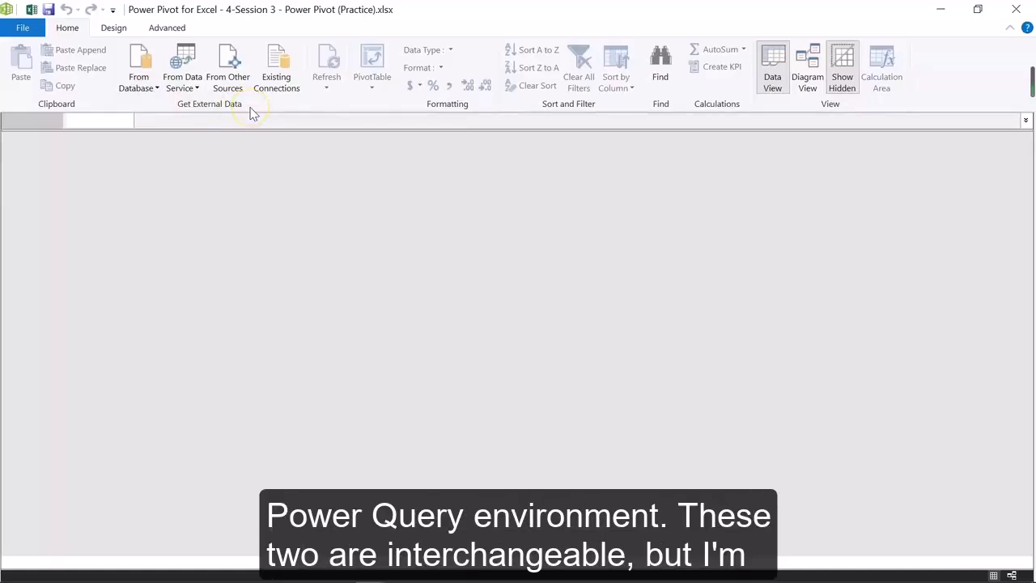
{"action": "left_click", "coordinate": [155, 90]}
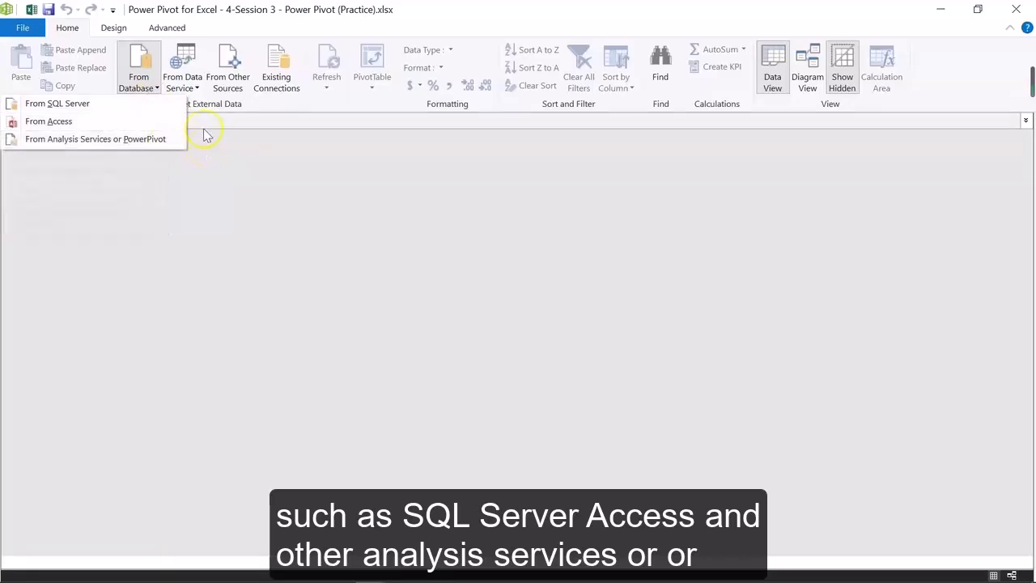
{"action": "left_click", "coordinate": [187, 91]}
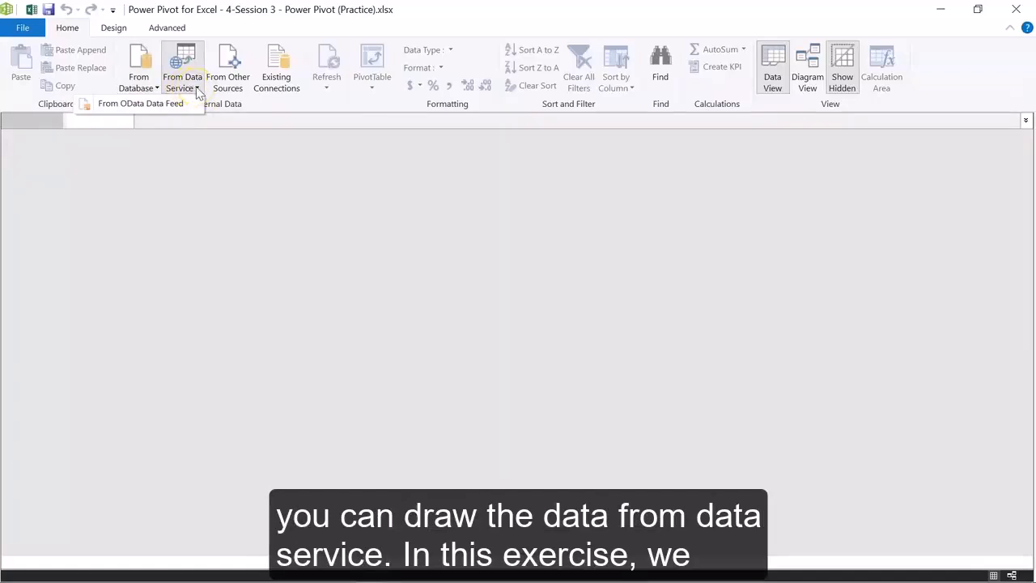
Start a table import from other sources in Power Pivot with Excel File as the data source type.
{"action": "left_click", "coordinate": [239, 87]}
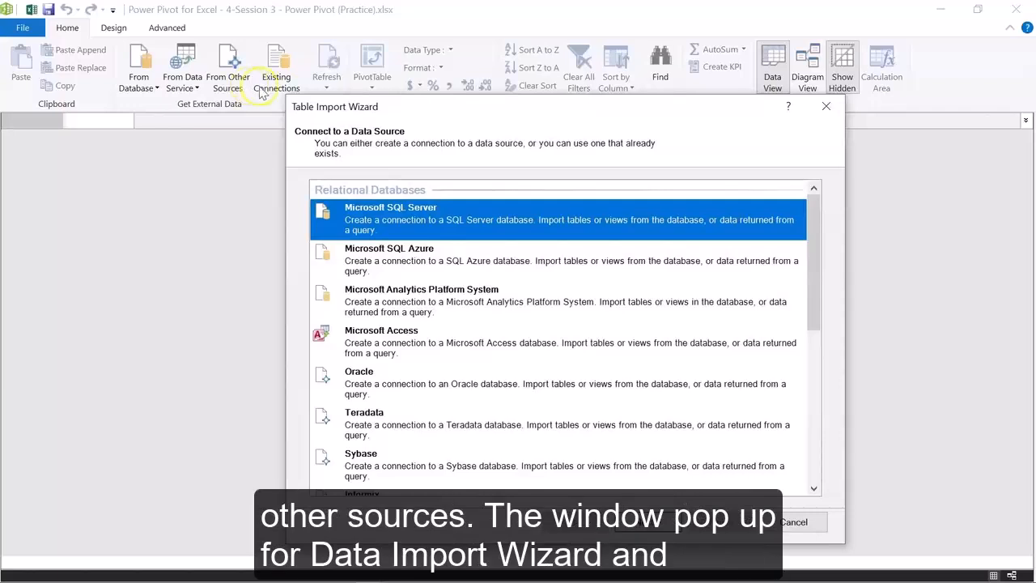
{"action": "left_click_drag", "start_coordinate": [474, 99], "coordinate": [456, 51]}
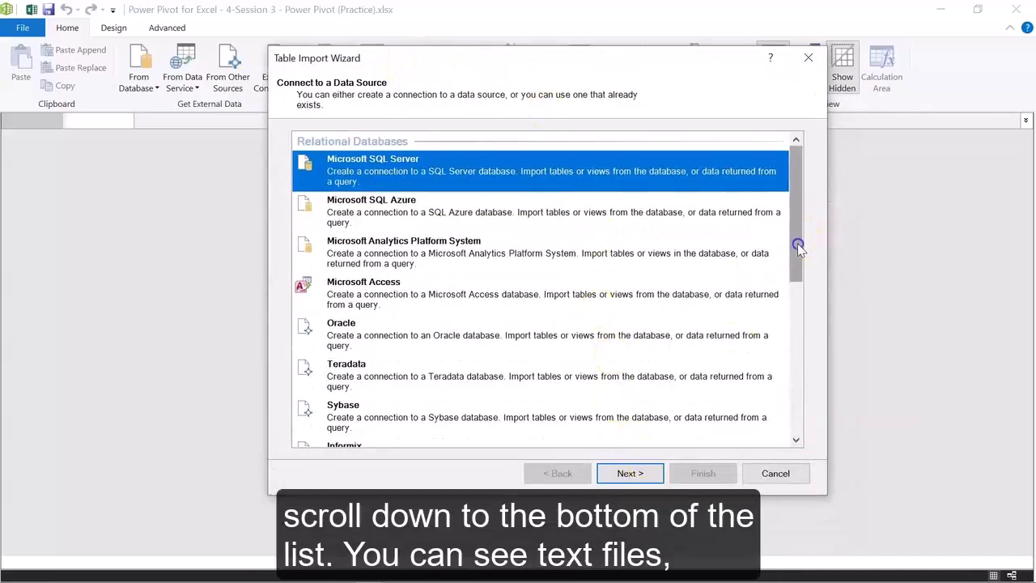
{"action": "left_click_drag", "start_coordinate": [796, 238], "coordinate": [792, 405]}
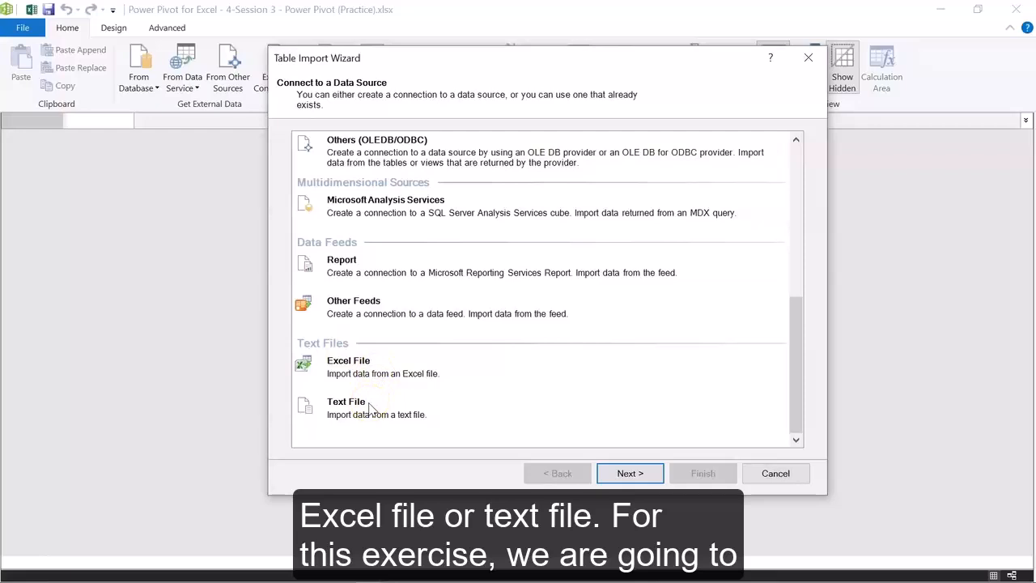
{"action": "left_click", "coordinate": [381, 370]}
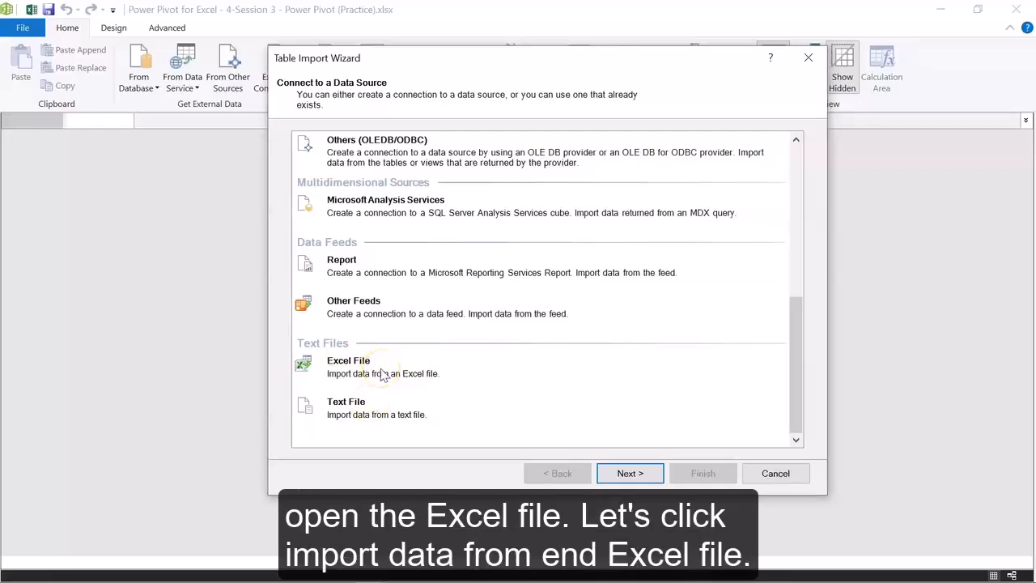
{"action": "left_click", "coordinate": [382, 373]}
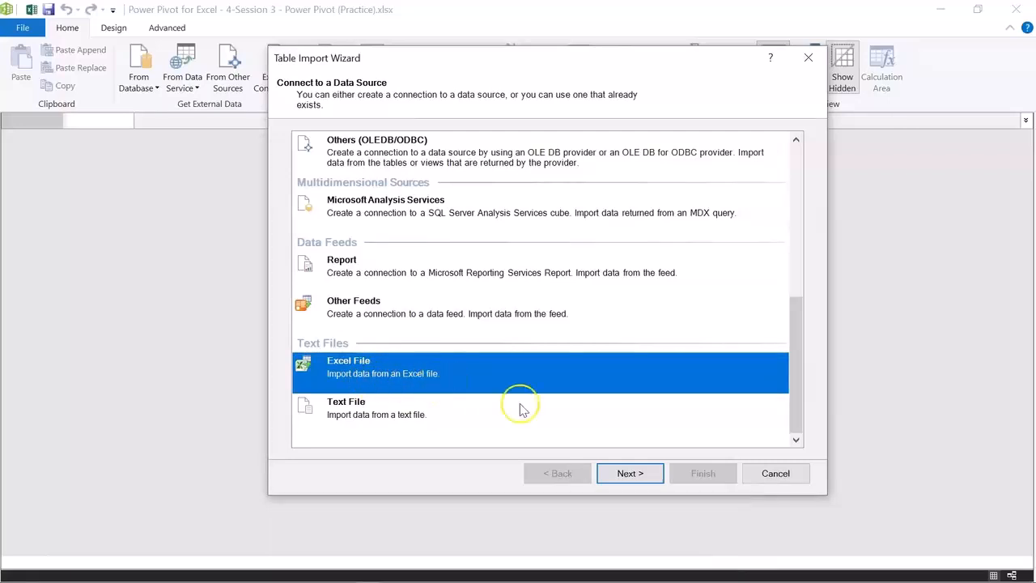
{"action": "left_click", "coordinate": [637, 477]}
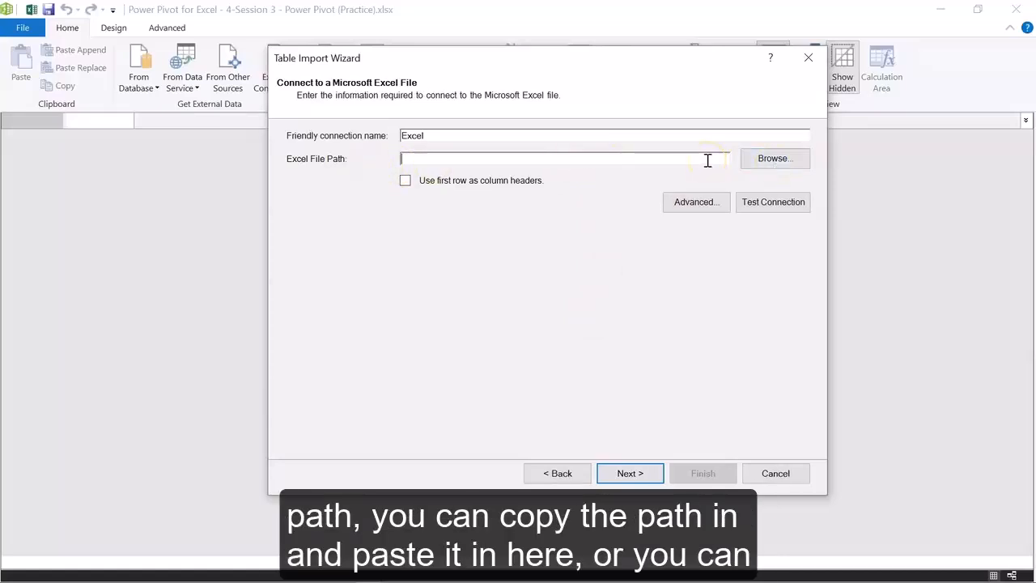
Choose 3-Session 3 - Data.xlsx as the file to import and use its first row as column headers.
{"action": "left_click", "coordinate": [772, 157]}
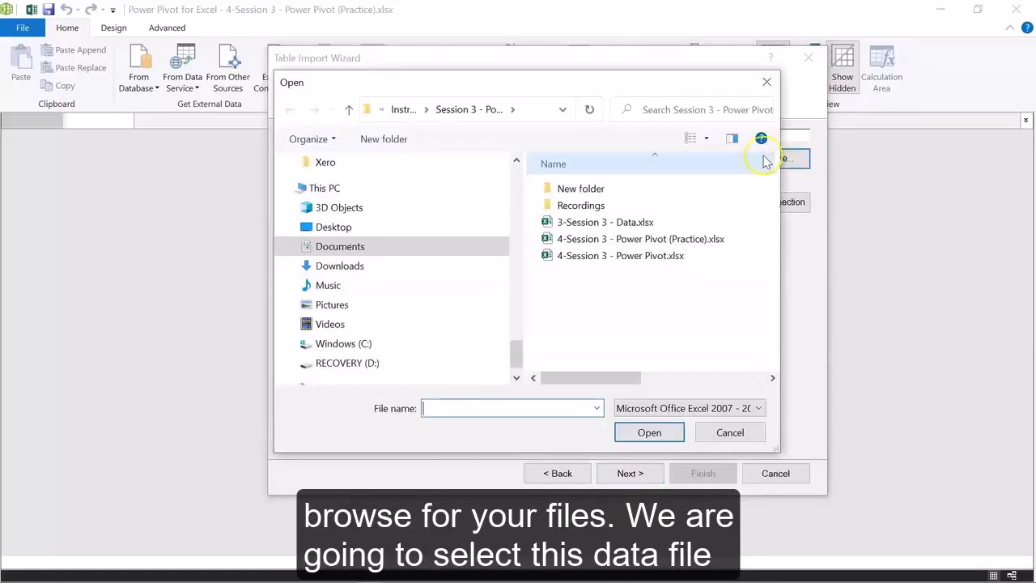
{"action": "left_click", "coordinate": [626, 225]}
{"action": "left_click", "coordinate": [649, 432]}
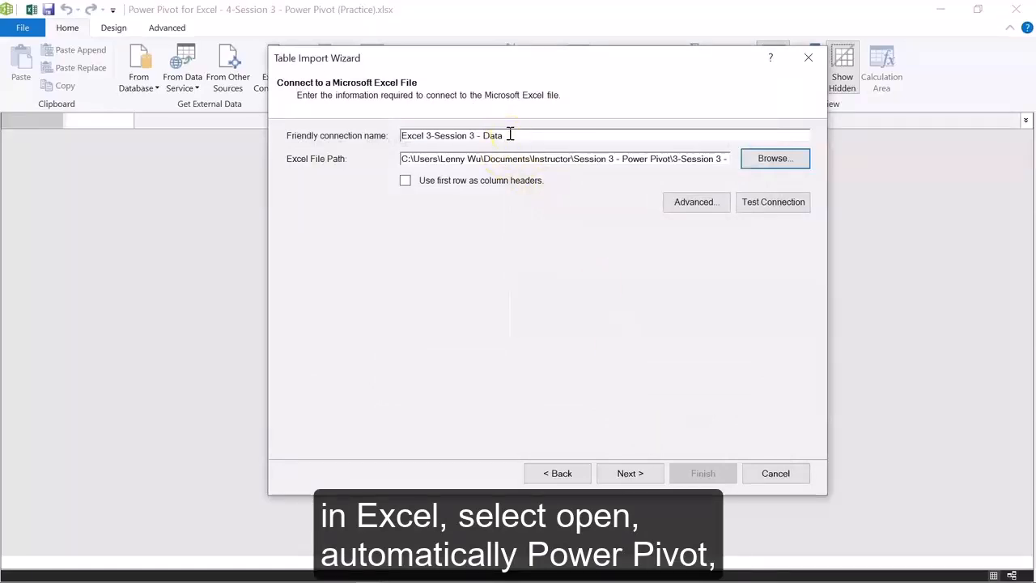
{"action": "left_click", "coordinate": [454, 136]}
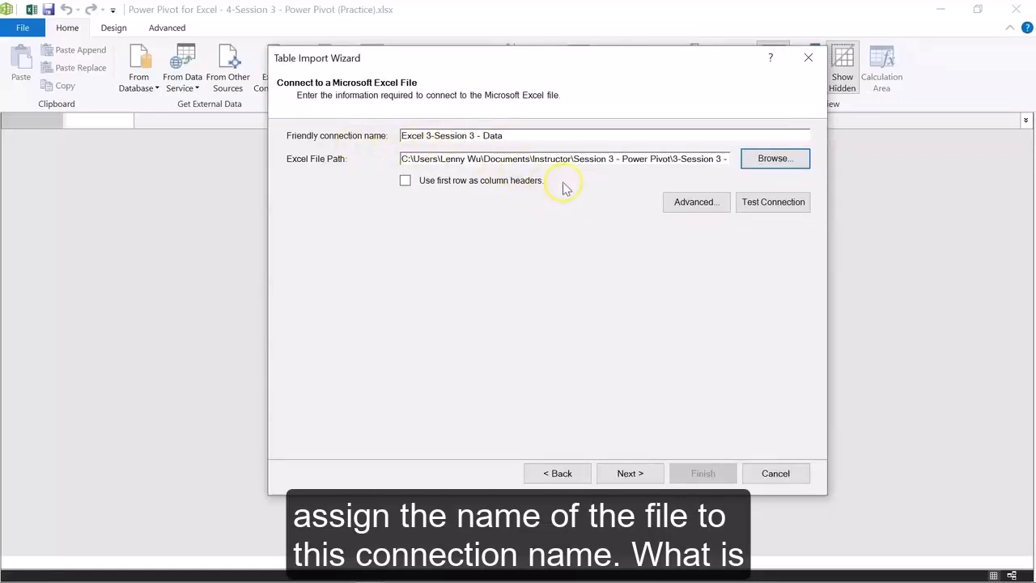
{"action": "left_click", "coordinate": [405, 183]}
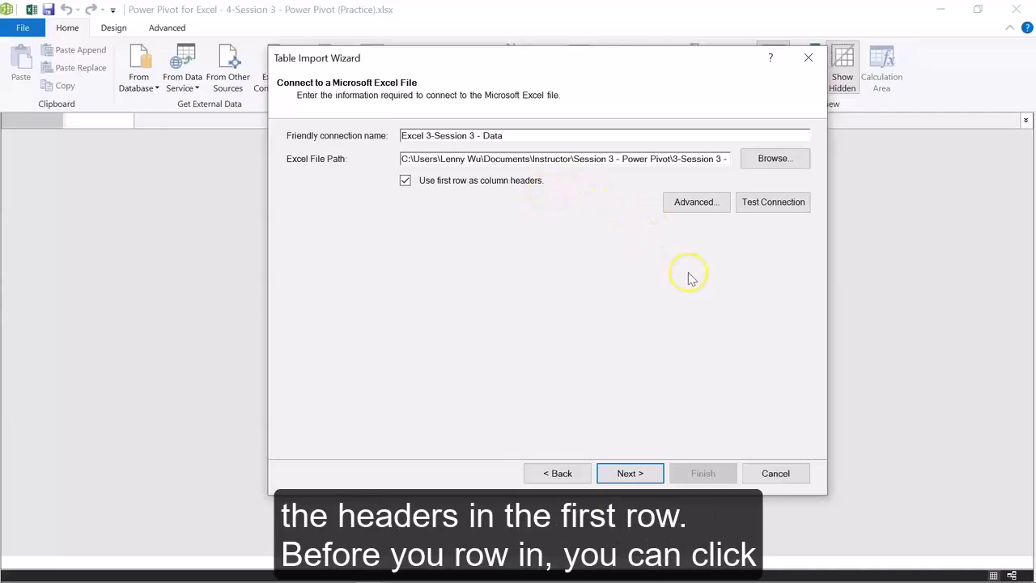
Test the workbook connection and select the Customer$, Orders$, Product$, Region$ and SalesPeople$ tables for import.
{"action": "left_click", "coordinate": [775, 204]}
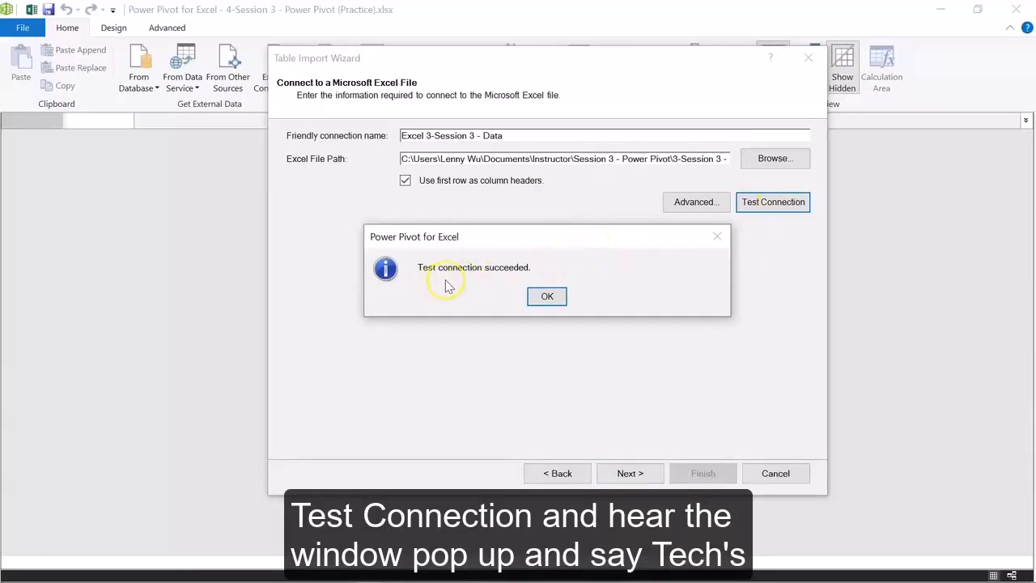
{"action": "left_click", "coordinate": [548, 296]}
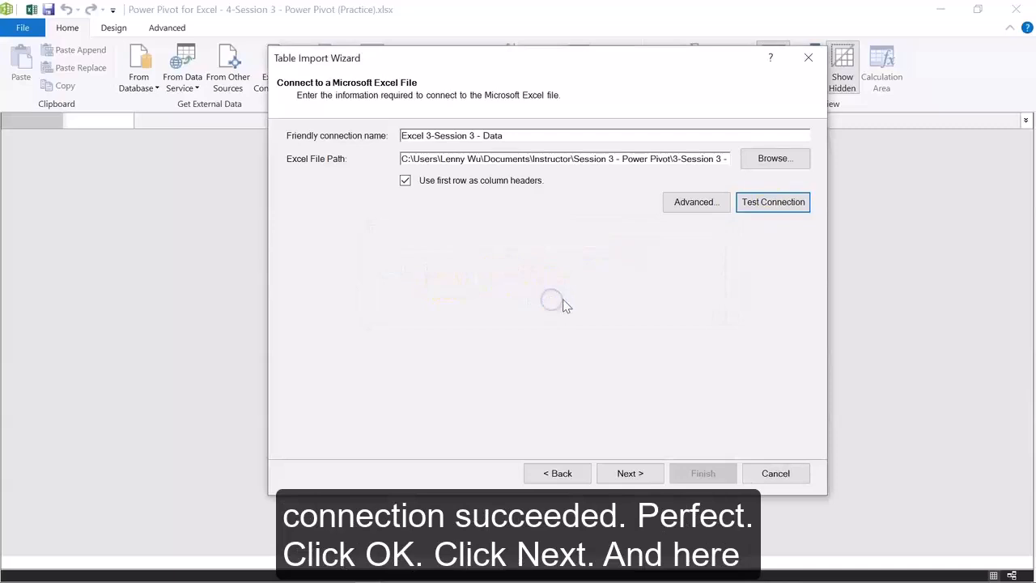
{"action": "left_click", "coordinate": [630, 472]}
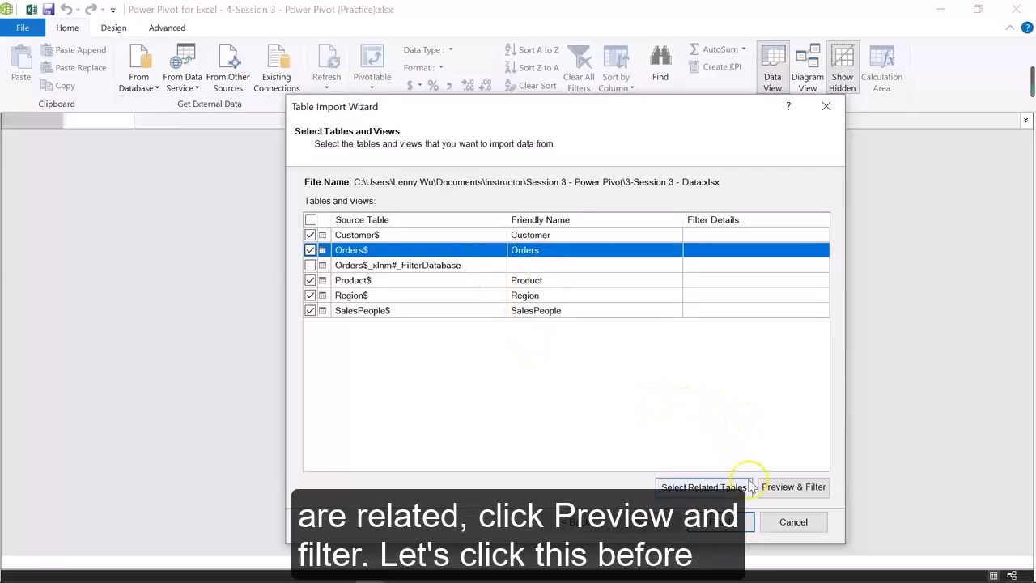
In the Orders$ preview, exclude the Customer ID column and the shipping class column, and run the import of the selected tables.
{"action": "left_click", "coordinate": [796, 496]}
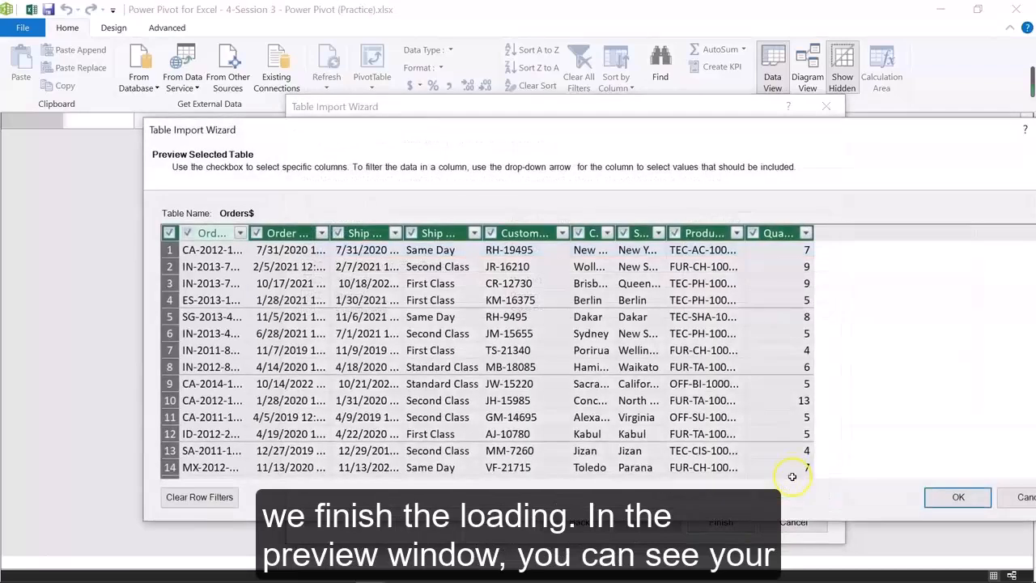
{"action": "left_click_drag", "start_coordinate": [746, 140], "coordinate": [668, 63]}
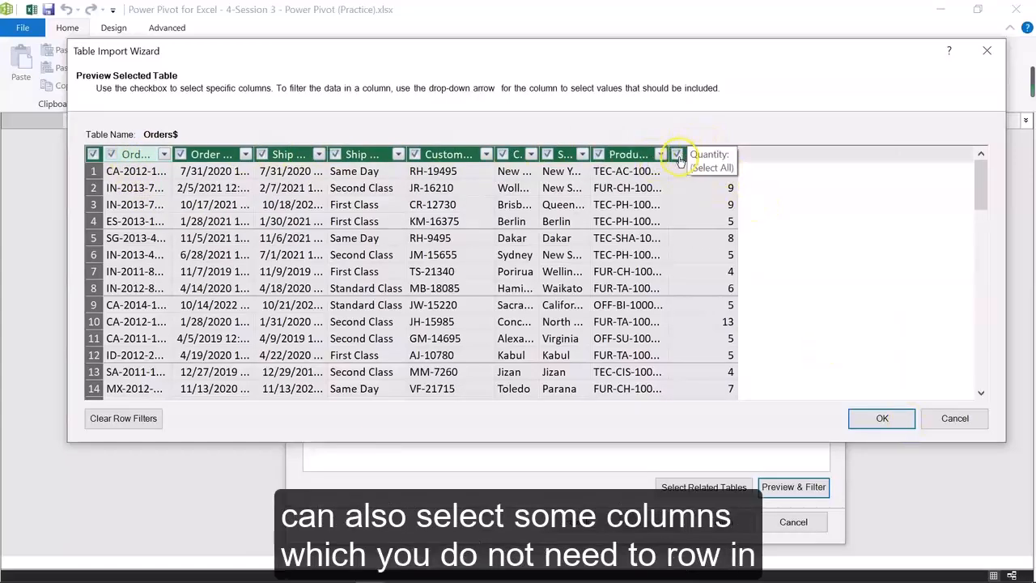
{"action": "left_click", "coordinate": [413, 155]}
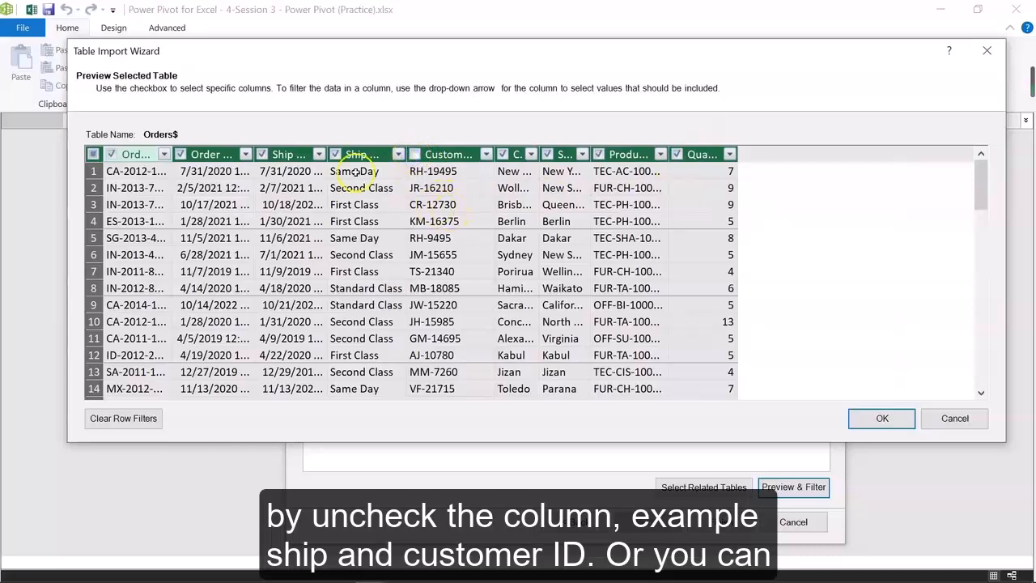
{"action": "left_click", "coordinate": [335, 154]}
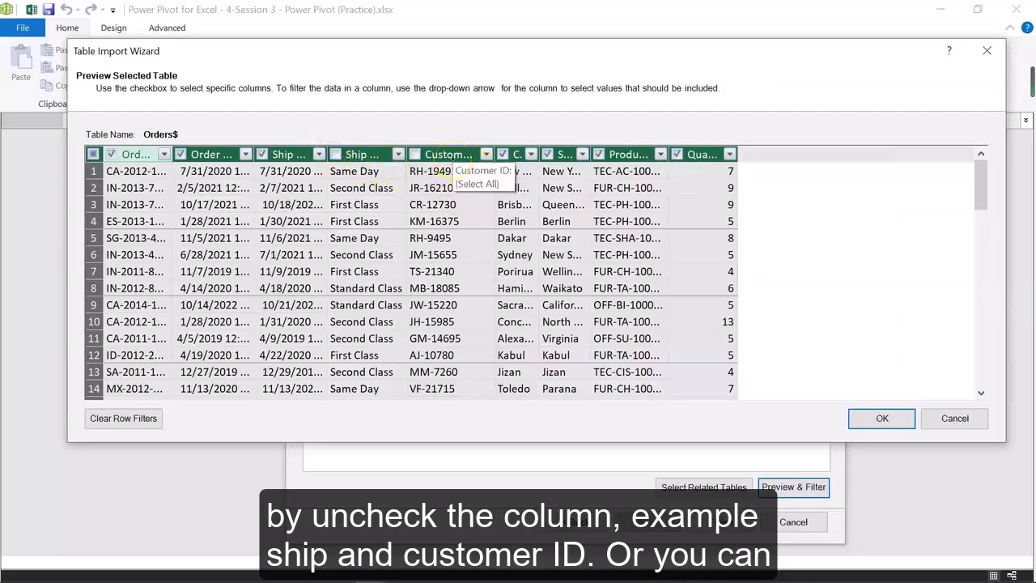
{"action": "left_click", "coordinate": [883, 420]}
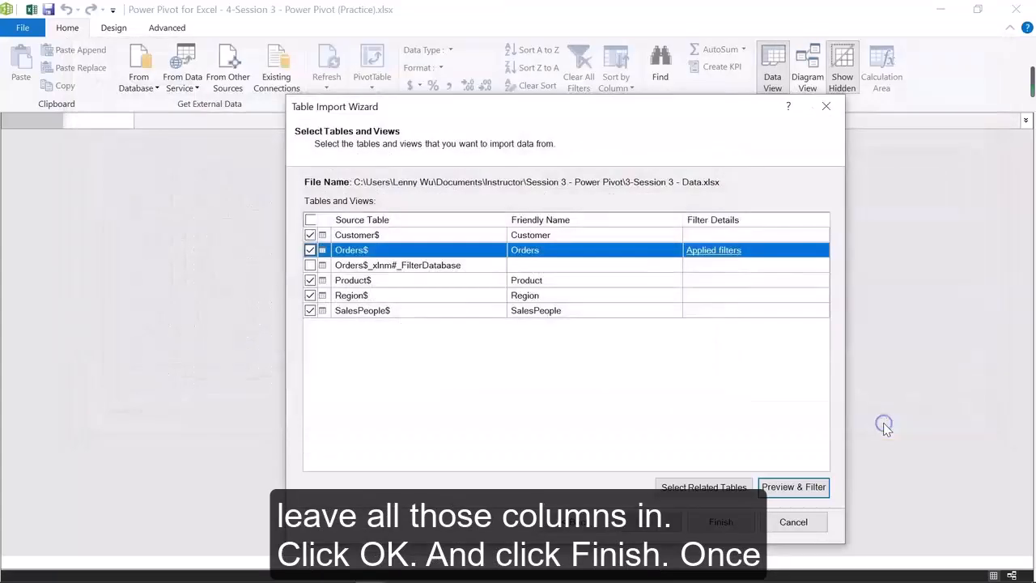
{"action": "left_click", "coordinate": [720, 522]}
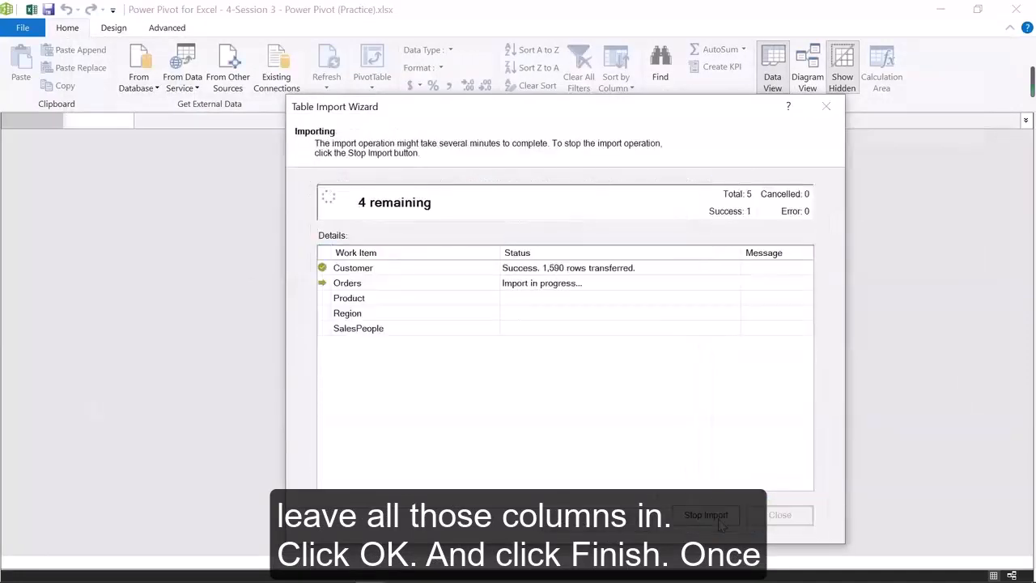